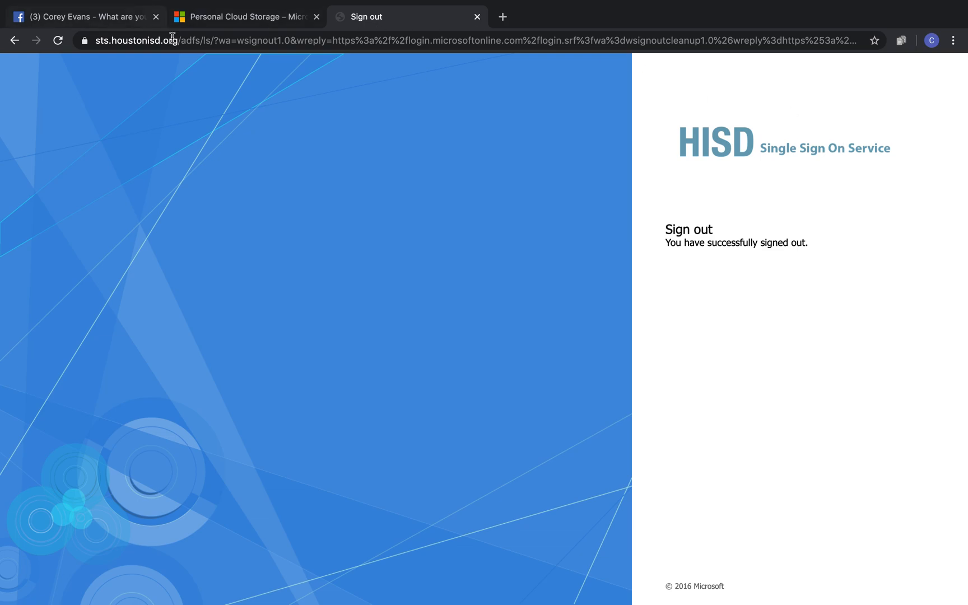
Close the OneDrive and sign-out tabs in Chrome and open a new blank tab.
{"action": "left_click", "coordinate": [212, 19]}
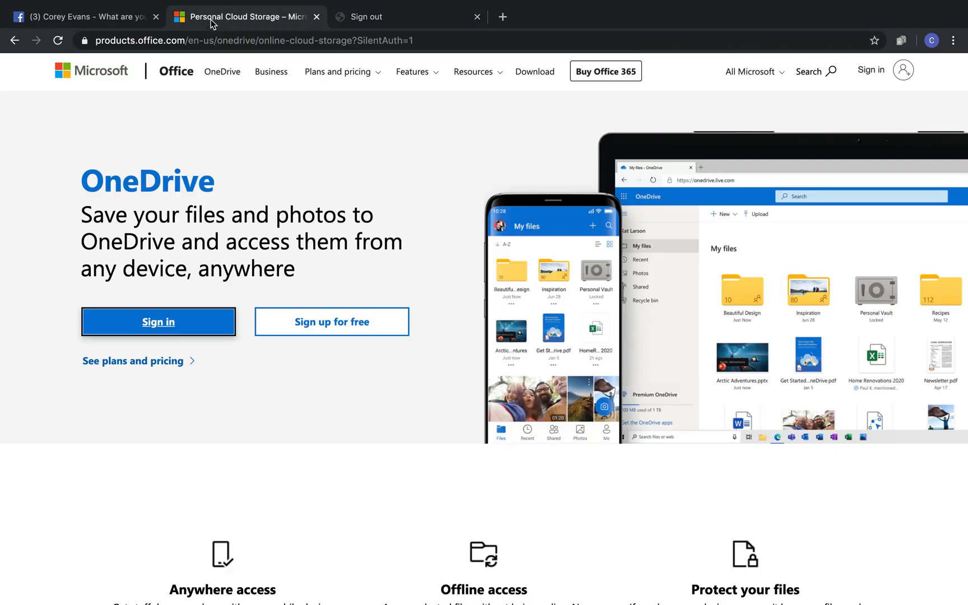
{"action": "left_click", "coordinate": [317, 17]}
{"action": "left_click", "coordinate": [317, 16]}
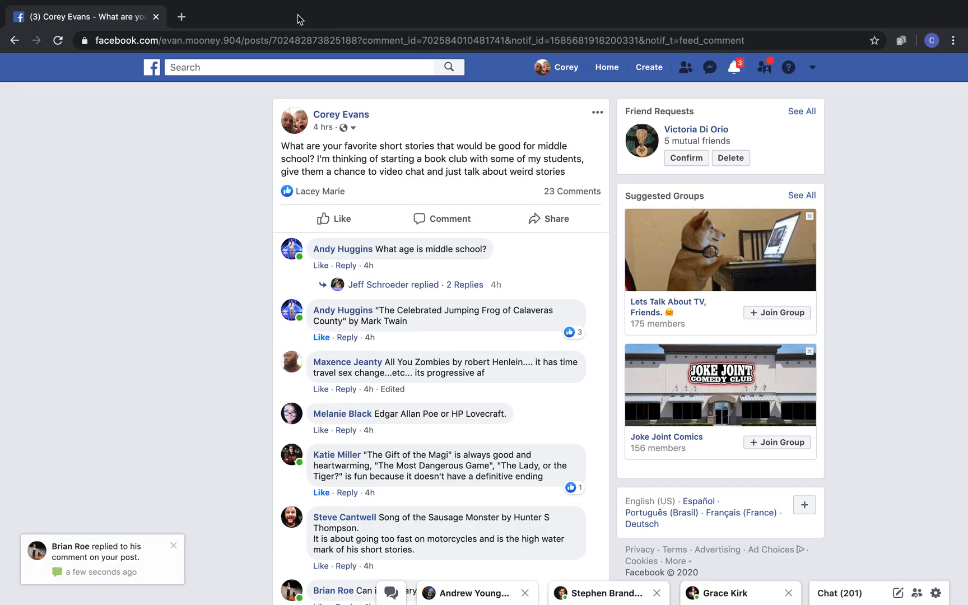
{"action": "left_click", "coordinate": [182, 18]}
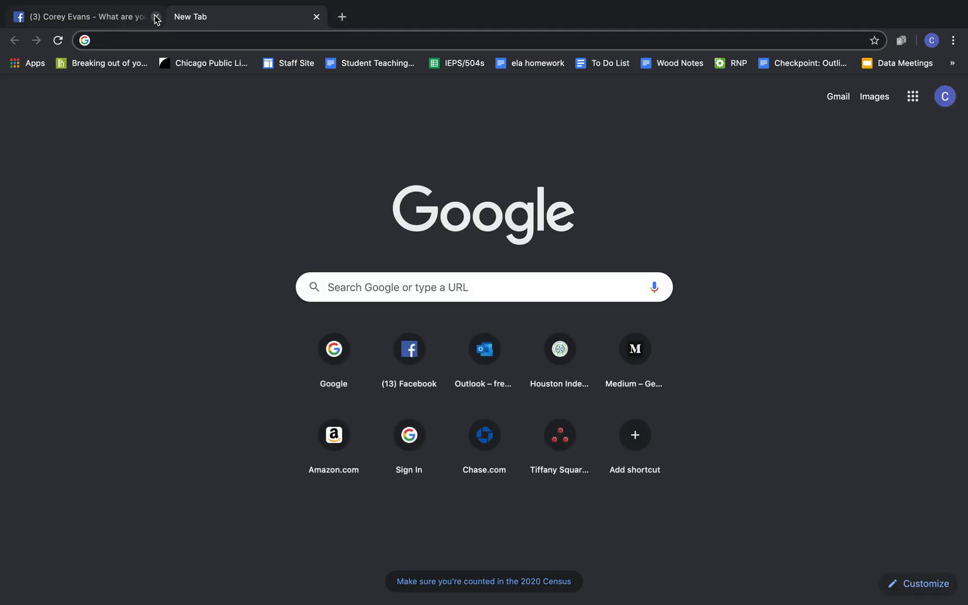
Close the Facebook tab and search Google for 'Microsoft one drive'.
{"action": "left_click", "coordinate": [155, 17]}
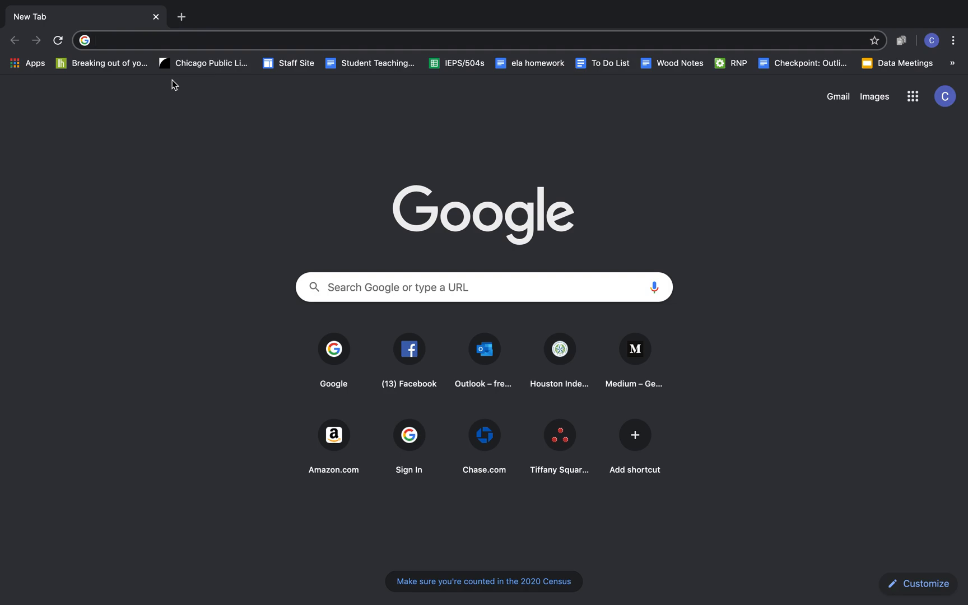
{"action": "type", "text": "Mic"}
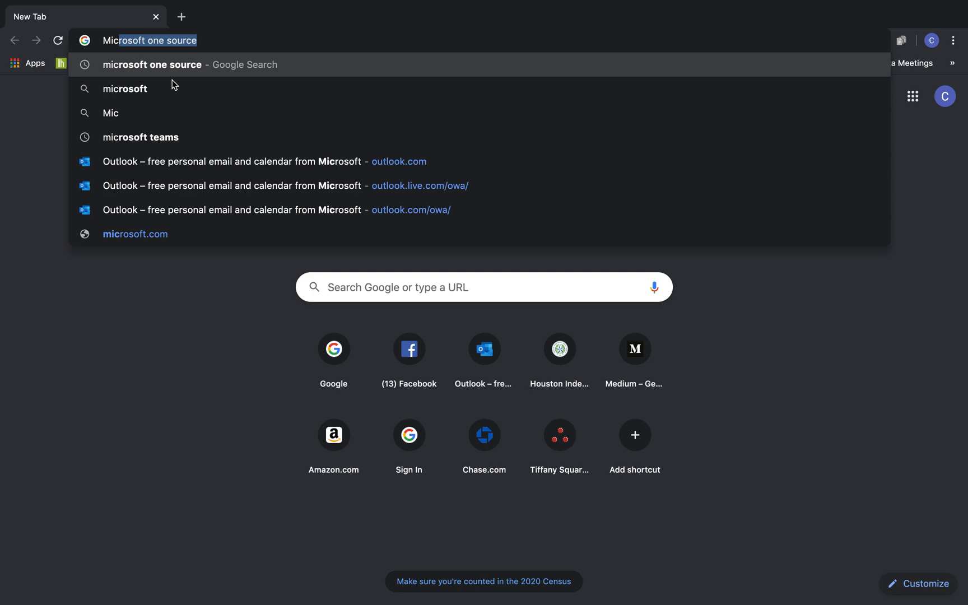
{"action": "type", "text": "ros"}
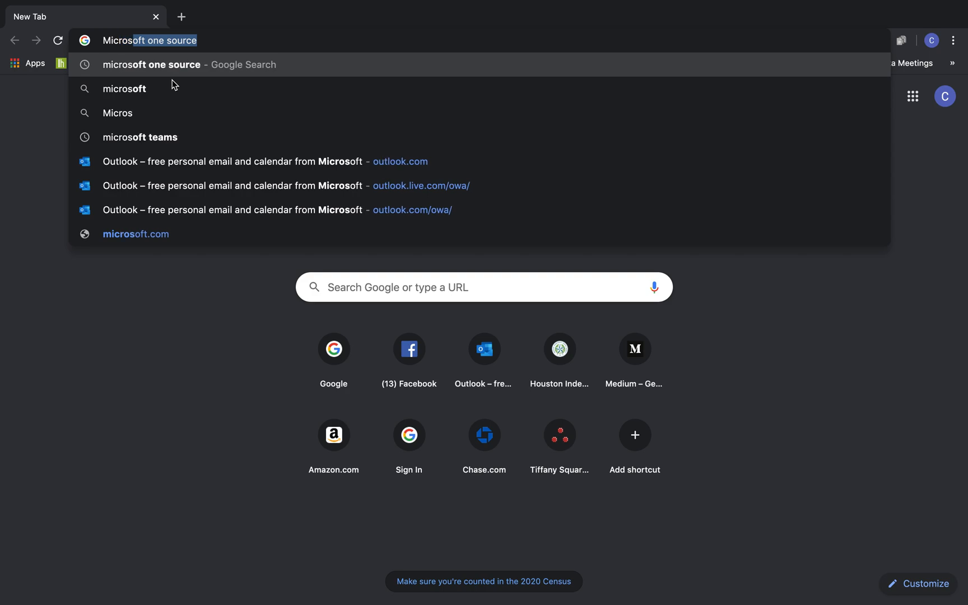
{"action": "type", "text": "oft one drive"}
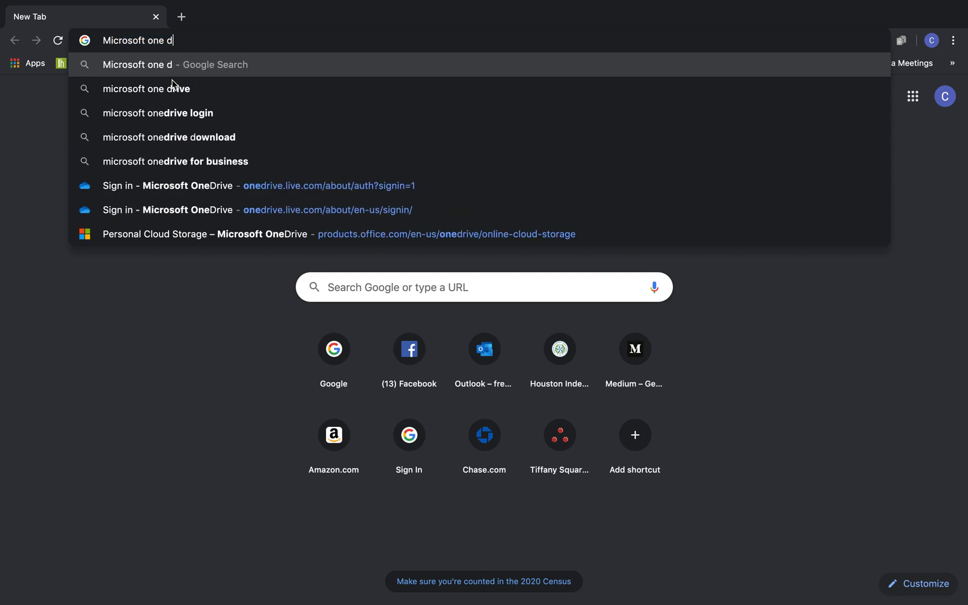
{"action": "key", "text": "Return"}
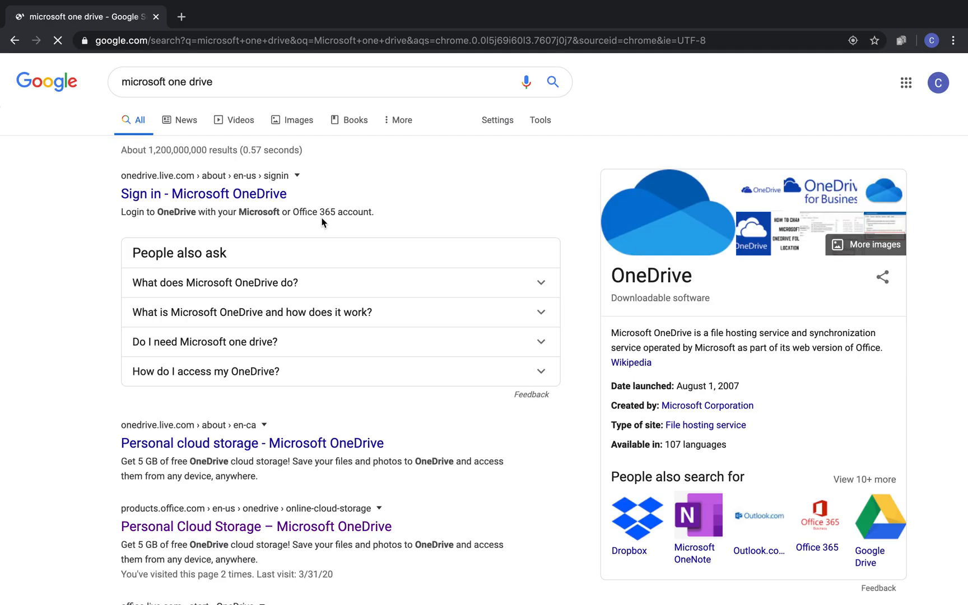
Sign in to OneDrive with the school account e-mail and password, stay signed in, and create a new Word document.
{"action": "left_click", "coordinate": [255, 196]}
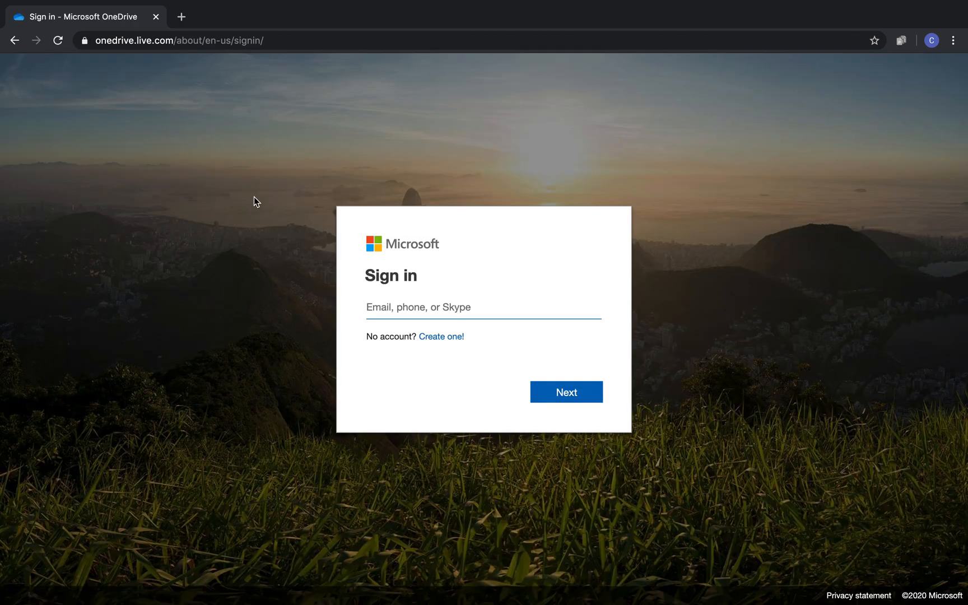
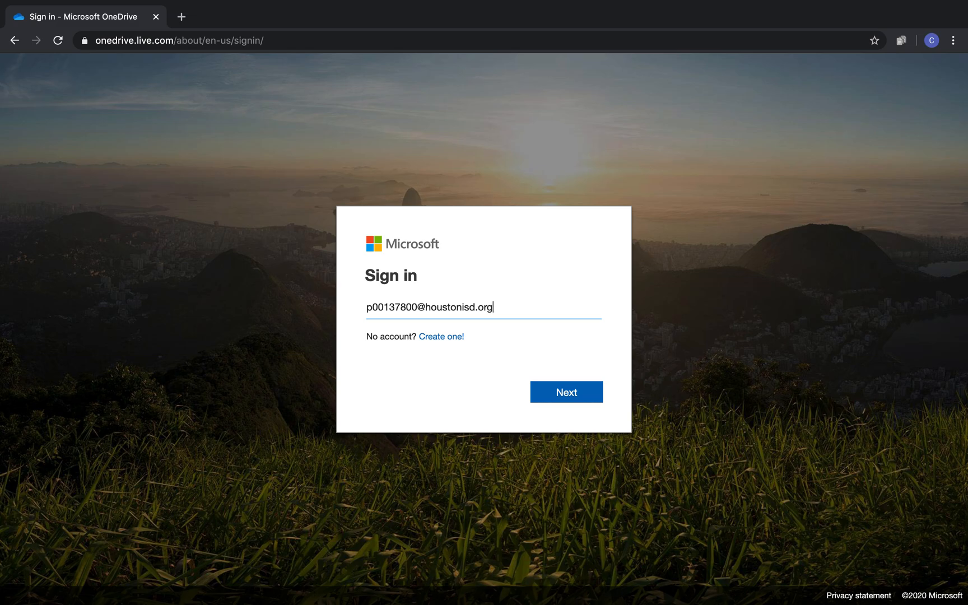
{"action": "key", "text": "Return"}
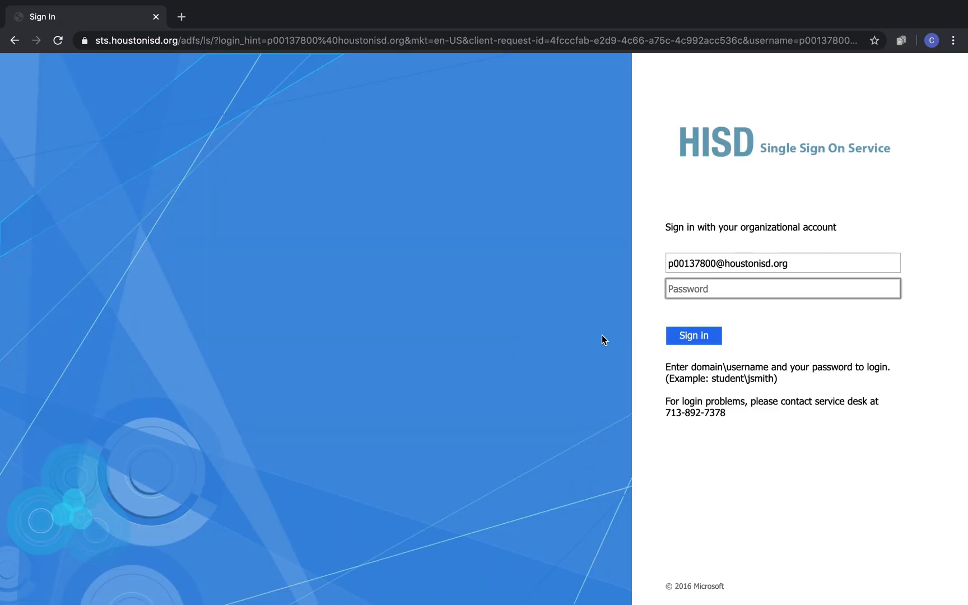
{"action": "type", "text": "•••"}
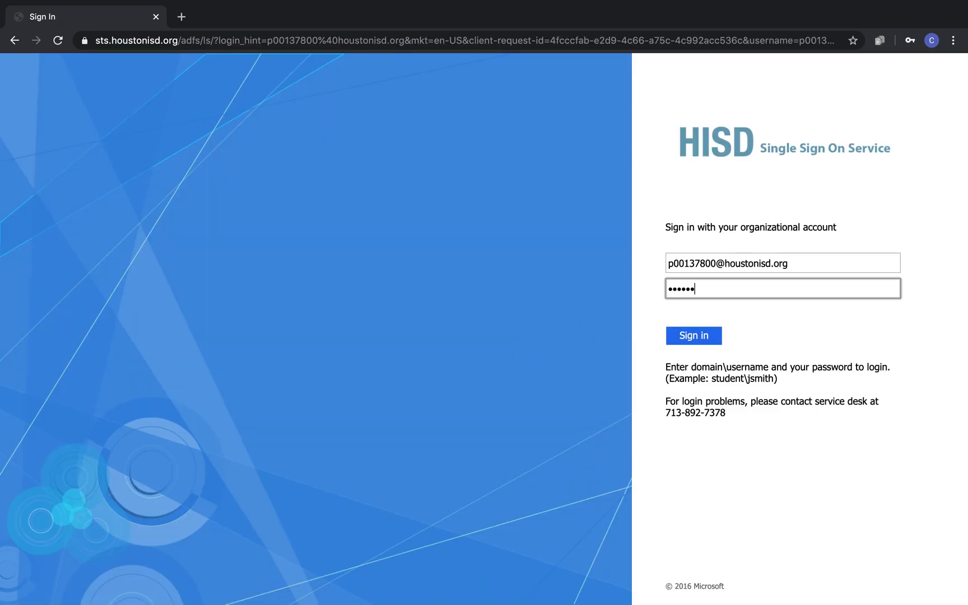
{"action": "key", "text": "Return"}
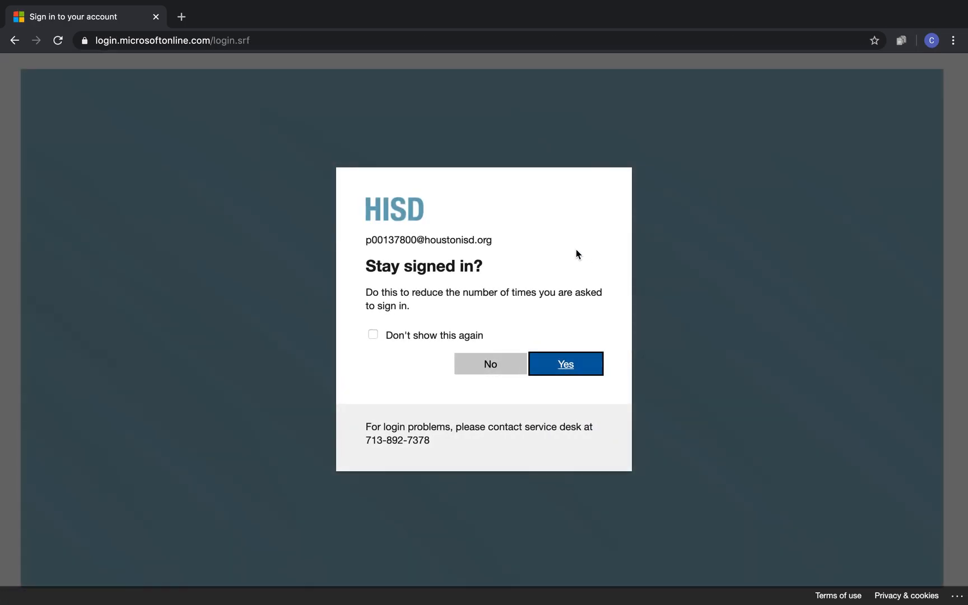
{"action": "left_click", "coordinate": [562, 361]}
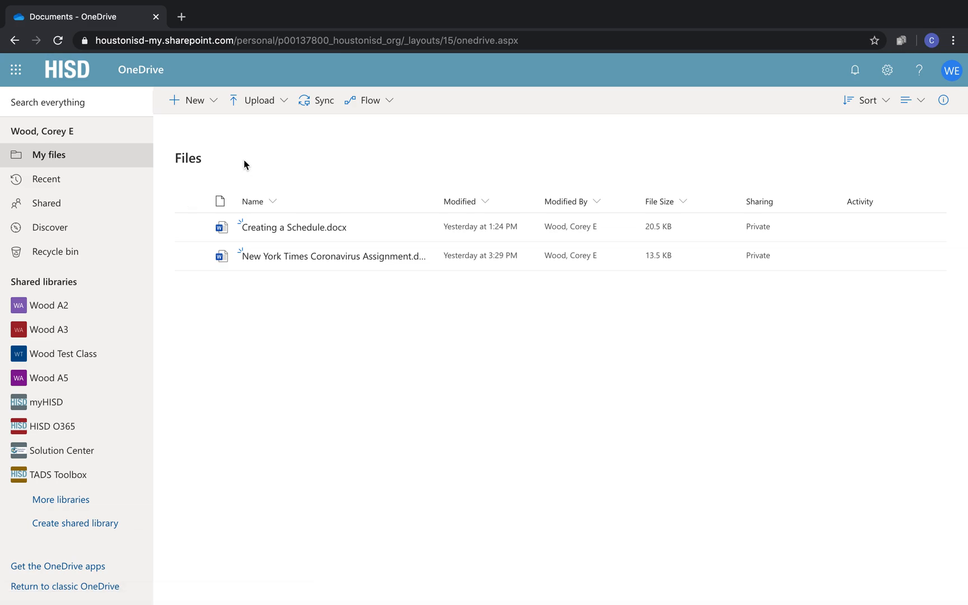
{"action": "left_click", "coordinate": [201, 105]}
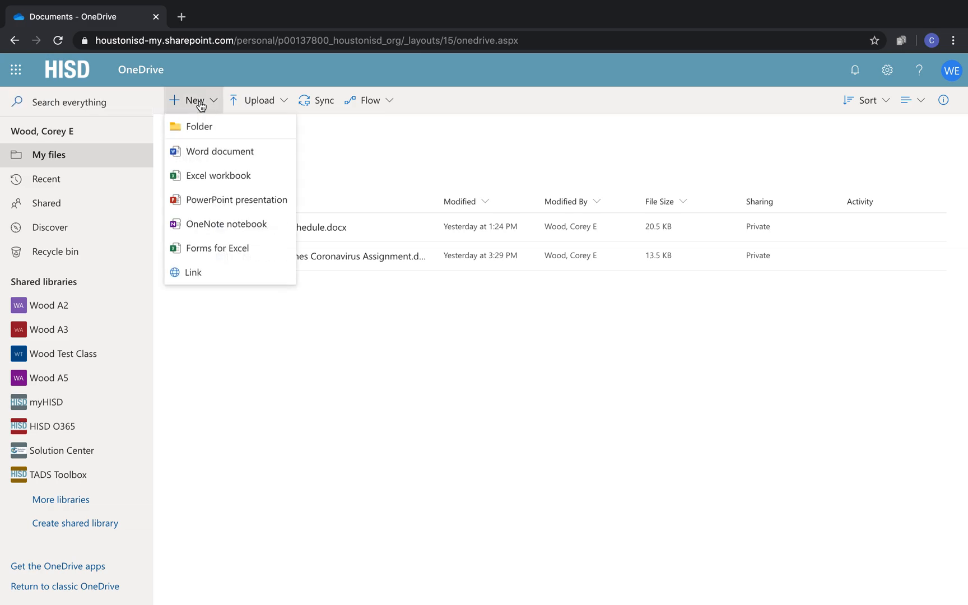
{"action": "left_click", "coordinate": [209, 148]}
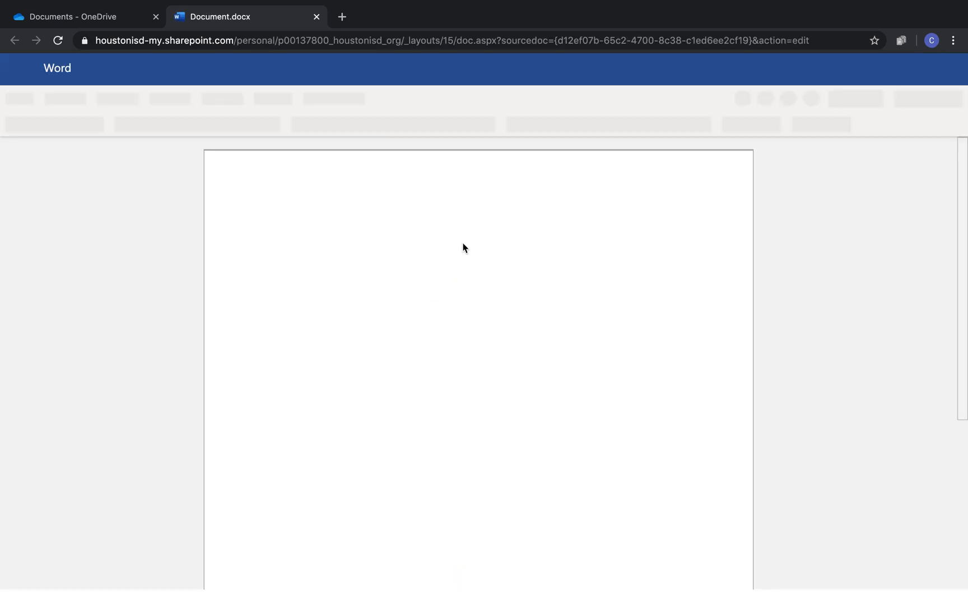
Type the heading 'TEST ASSIGNMENT' and insert a 4x6 table below it.
{"action": "type", "text": "T"}
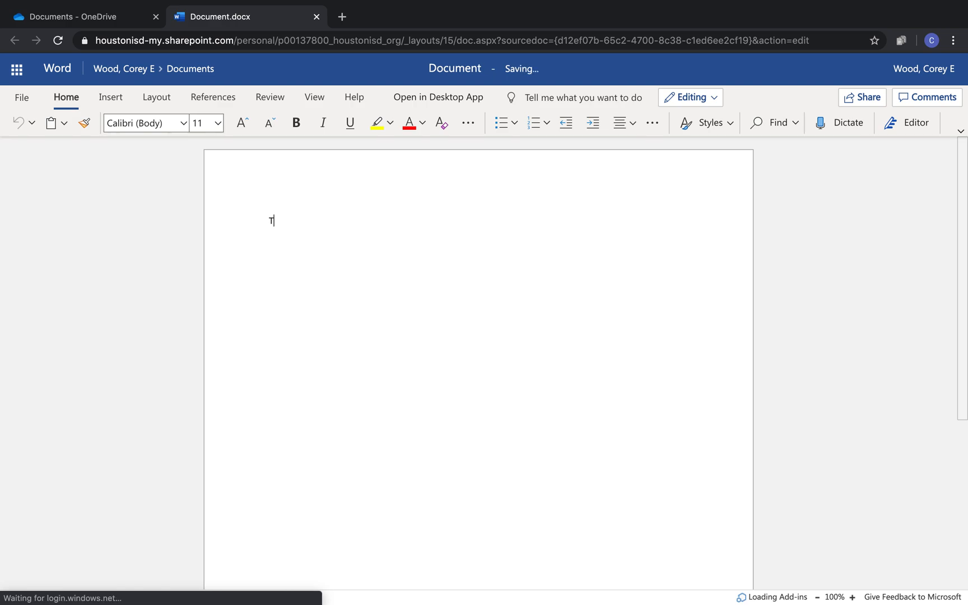
{"action": "type", "text": "EST ASSIGNMENT"}
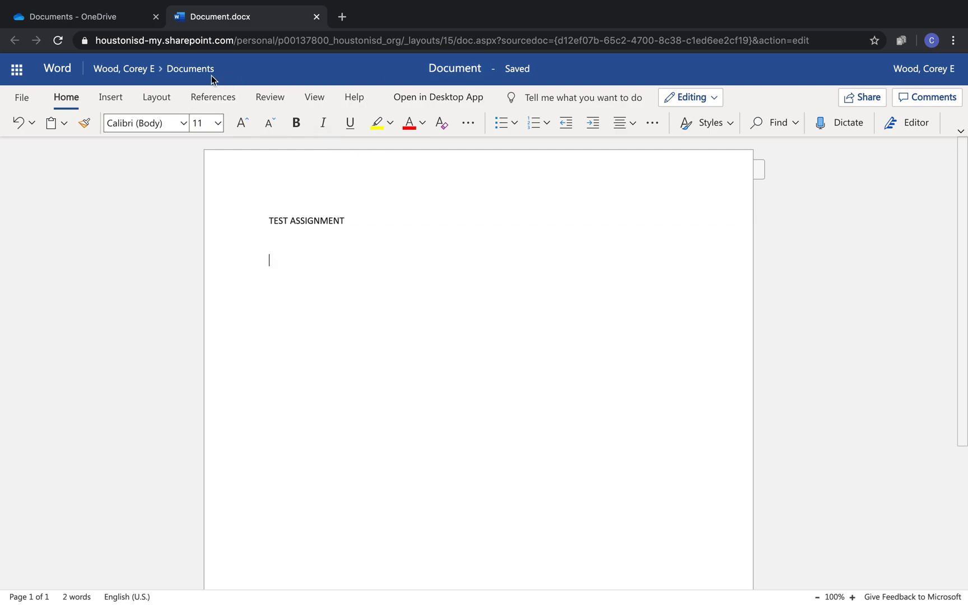
{"action": "left_click", "coordinate": [110, 98]}
{"action": "left_click", "coordinate": [138, 122]}
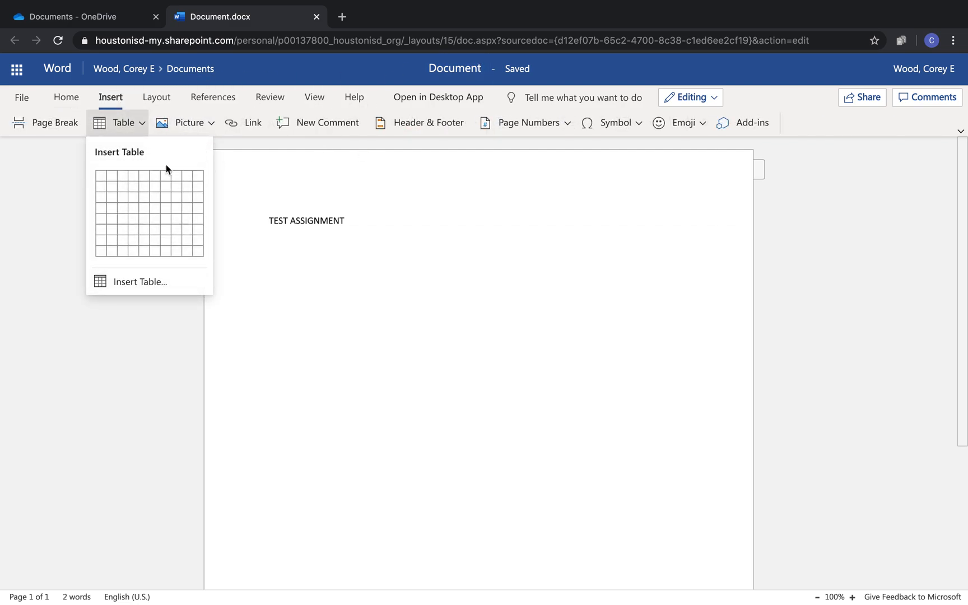
{"action": "left_click", "coordinate": [131, 228]}
Add the line 'FILL OUT TABLE' between the heading and the table, then switch to Teams.
{"action": "left_click", "coordinate": [494, 358]}
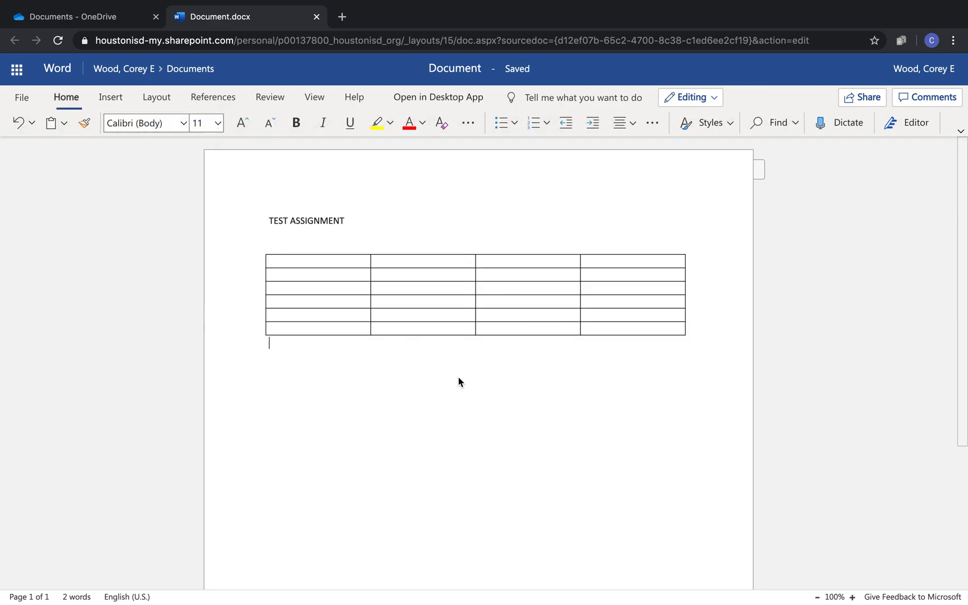
{"action": "key", "text": "Return"}
{"action": "left_click", "coordinate": [313, 240]}
{"action": "type", "text": "FILL OUT TABLE"}
{"action": "key", "text": "ctrl+Left"}
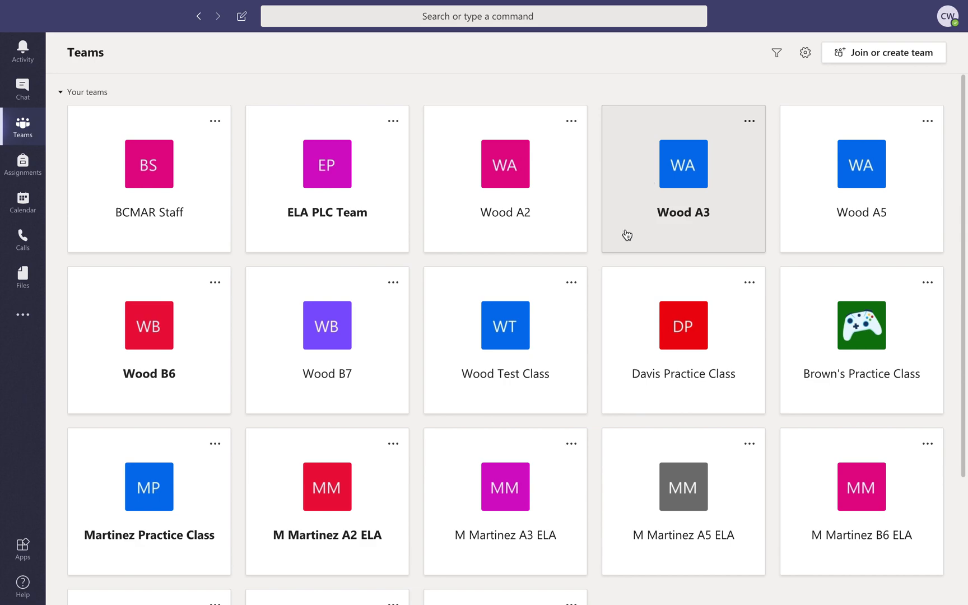
Open the Wood Test Class team's Assignments tab and start creating new classwork.
{"action": "left_click", "coordinate": [510, 338]}
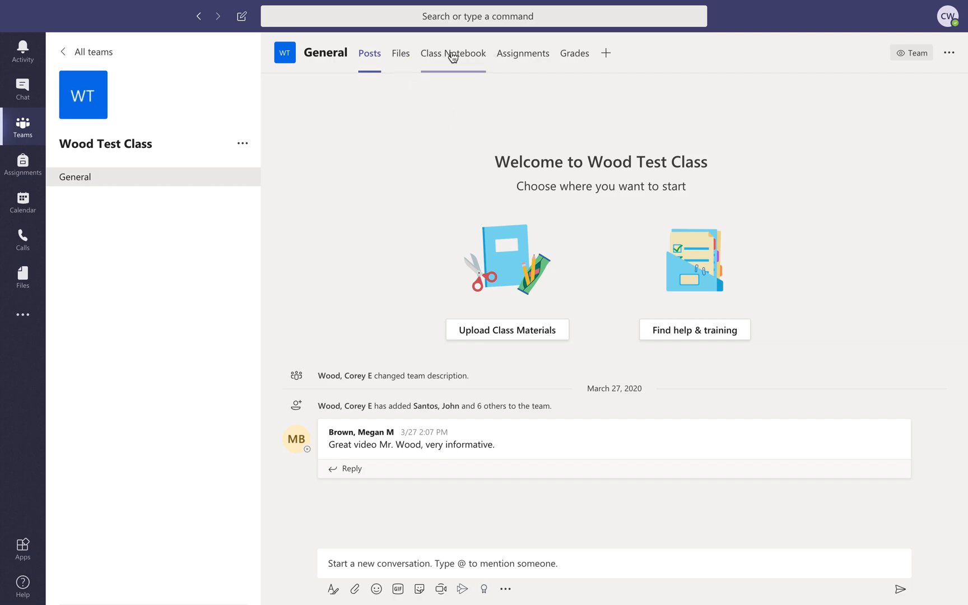
{"action": "left_click", "coordinate": [517, 55]}
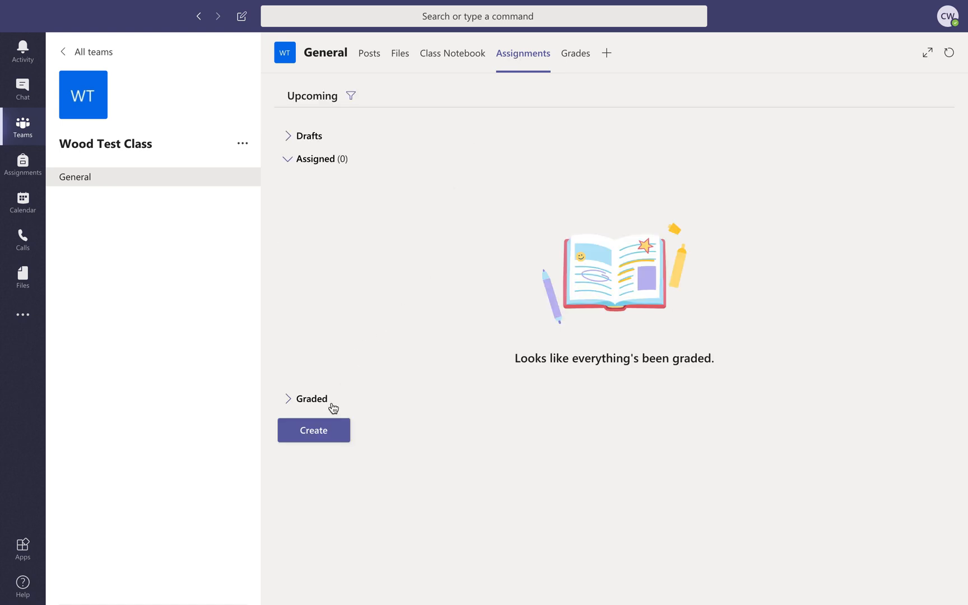
{"action": "left_click", "coordinate": [317, 430]}
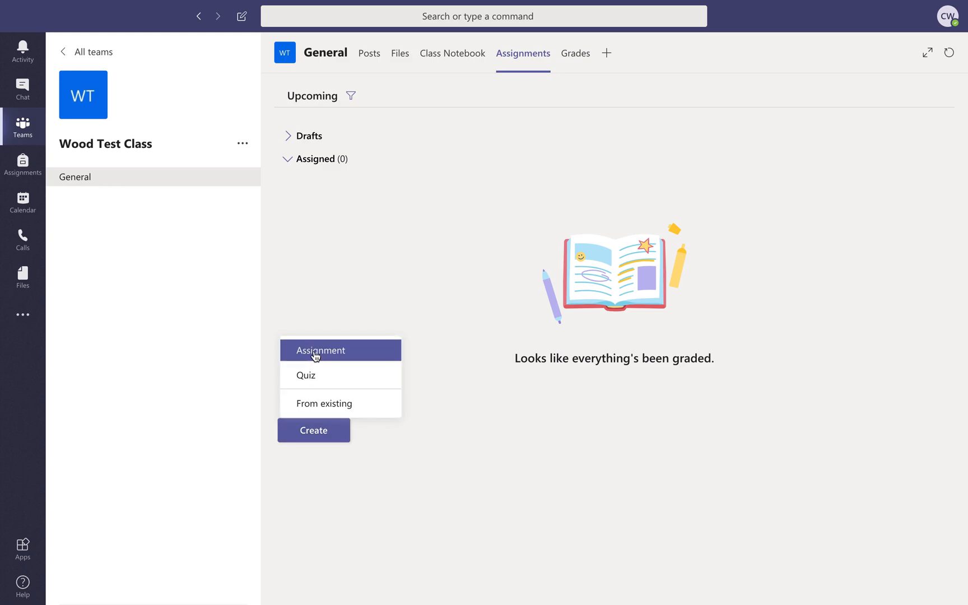
Create an assignment titled 'TEST TEST' with placeholder instructions and open Add resources.
{"action": "left_click", "coordinate": [315, 355]}
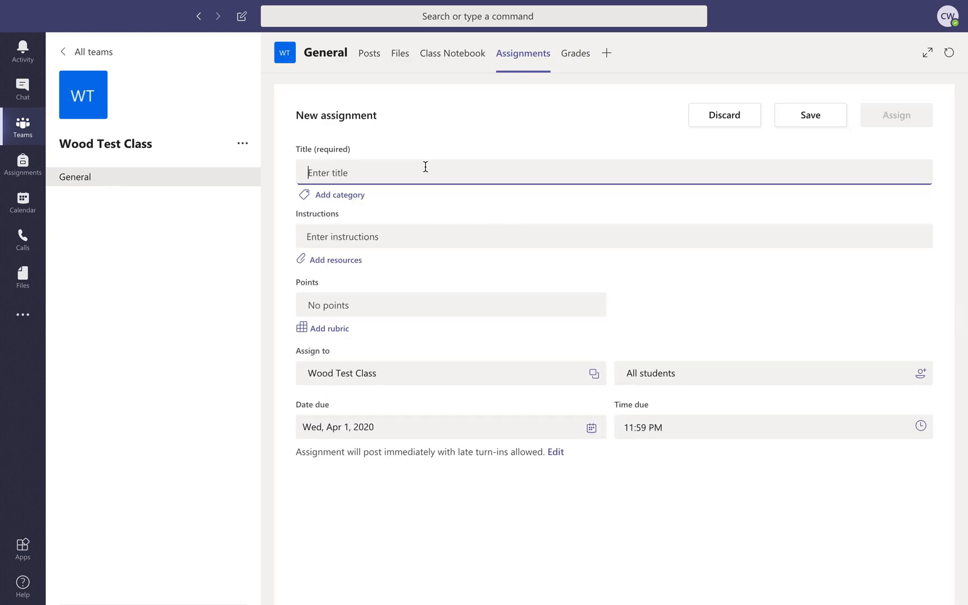
{"action": "type", "text": "TEST TEST"}
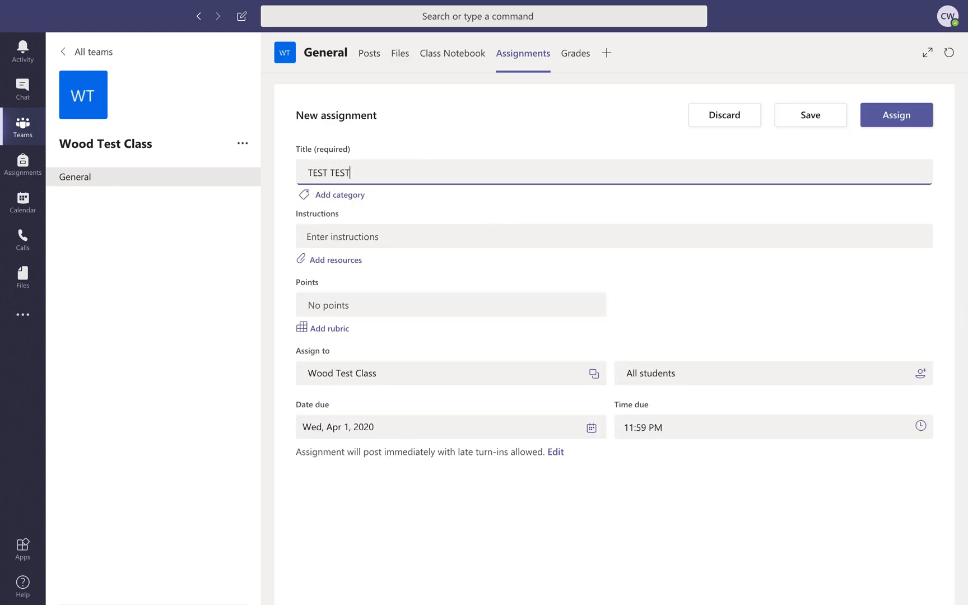
{"action": "left_click", "coordinate": [351, 234]}
{"action": "type", "text": "ldjflasjlkjfsalfs"}
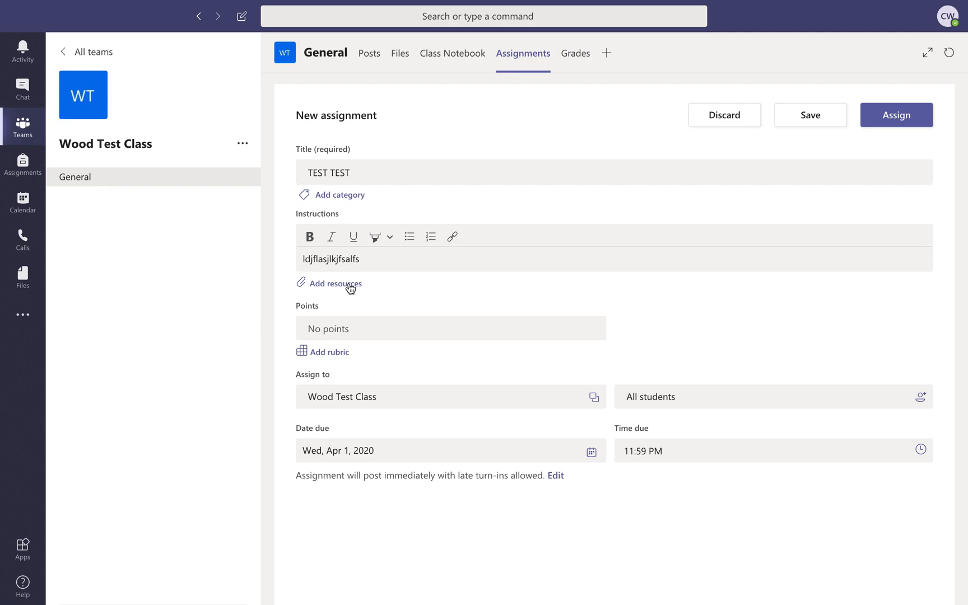
{"action": "left_click", "coordinate": [336, 284]}
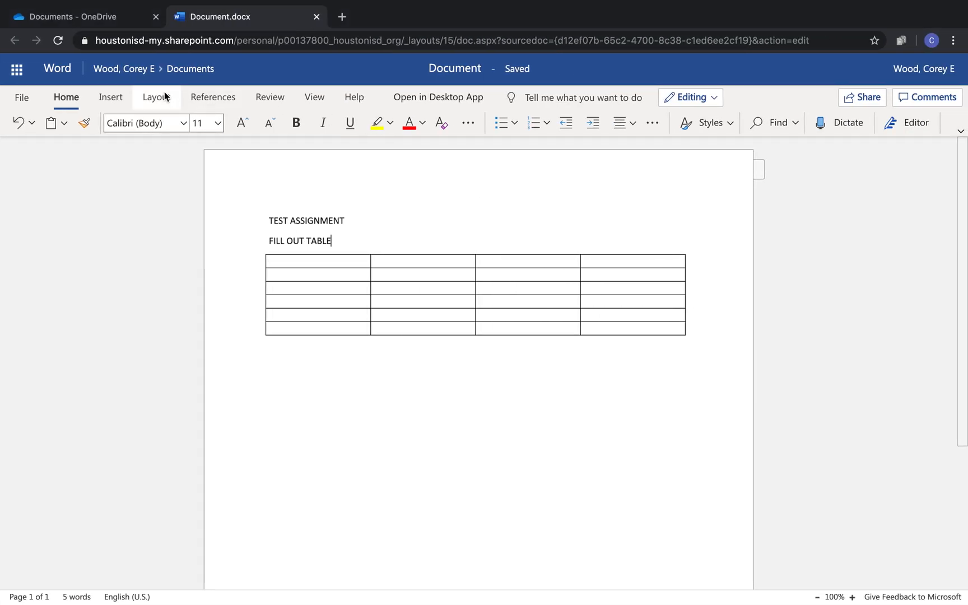
Rename the Word document from 'Document' to 'TEST ASSIGNMENT'.
{"action": "left_click", "coordinate": [455, 70]}
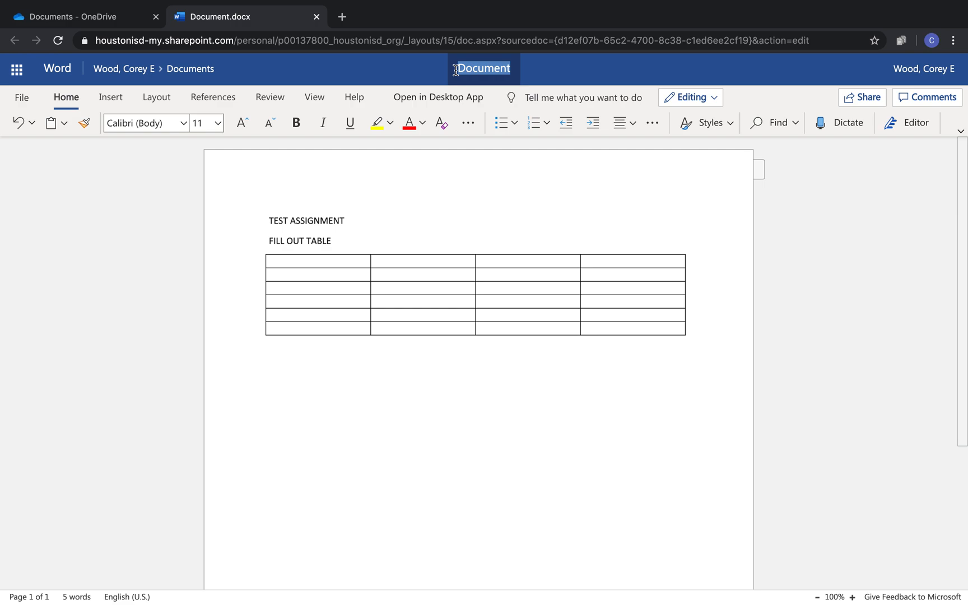
{"action": "type", "text": "TEST A"}
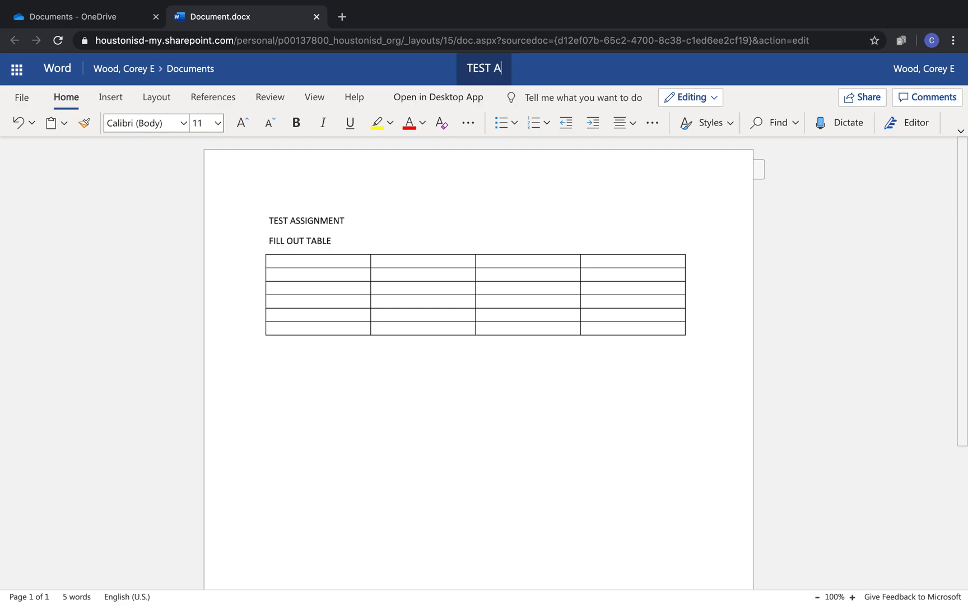
{"action": "type", "text": "SSIGNMENT"}
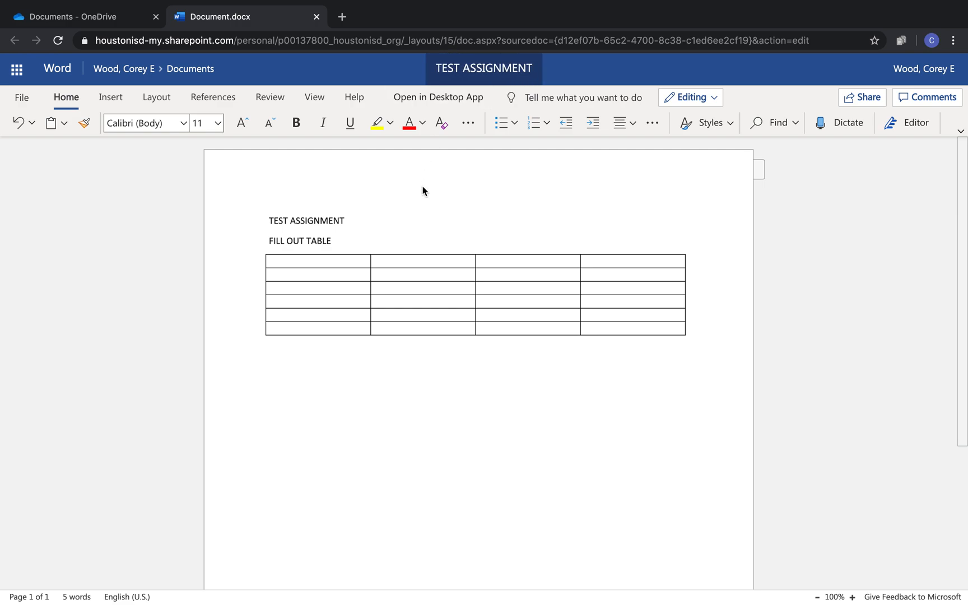
{"action": "left_click", "coordinate": [423, 191]}
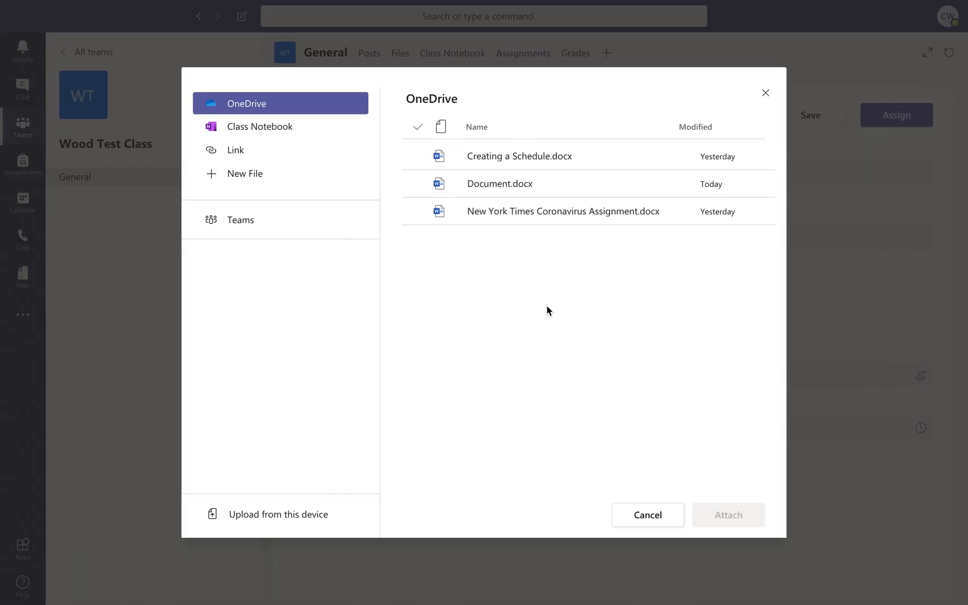
Attach TEST ASSIGNMENT.docx from OneDrive to the new assignment.
{"action": "left_click", "coordinate": [633, 510]}
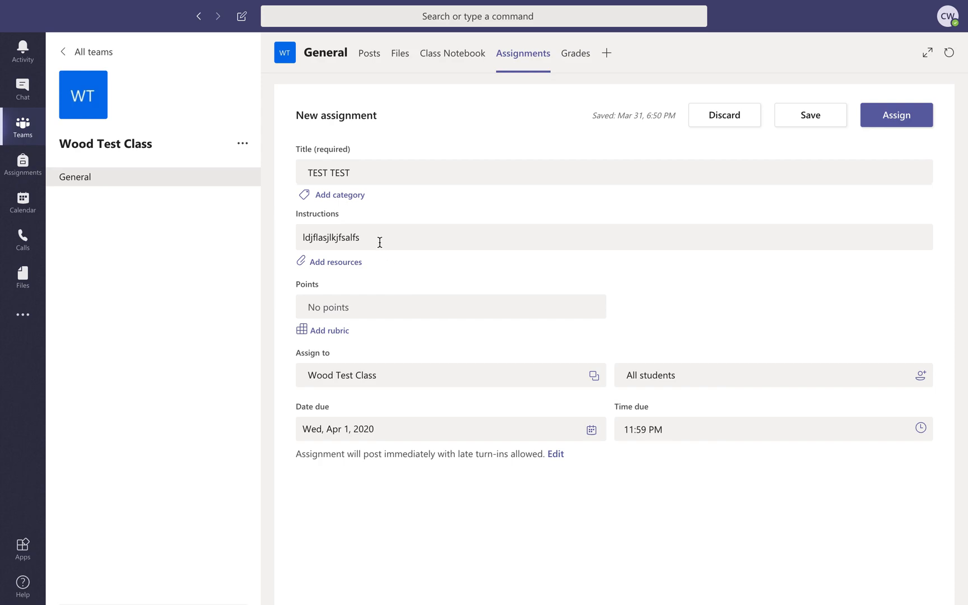
{"action": "left_click", "coordinate": [326, 263]}
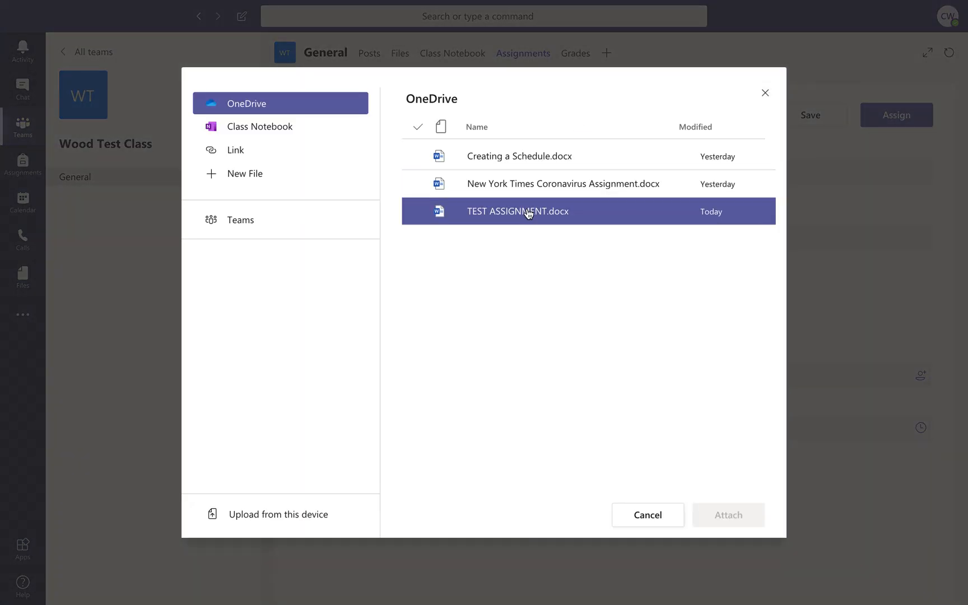
{"action": "left_click", "coordinate": [528, 213]}
{"action": "left_click", "coordinate": [702, 521]}
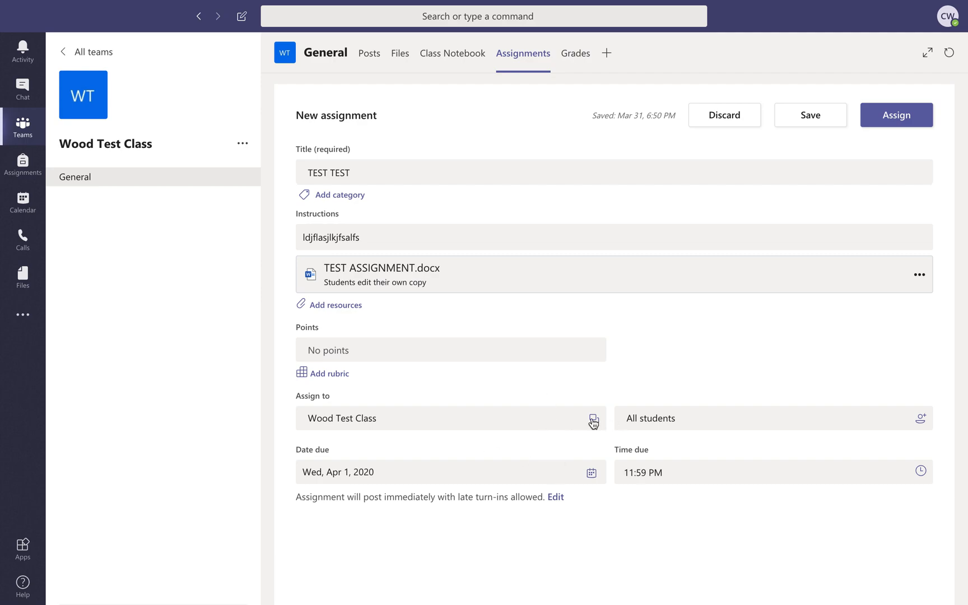
Add Davis Practice Class alongside Wood Test Class in the Assign to list.
{"action": "left_click", "coordinate": [593, 423]}
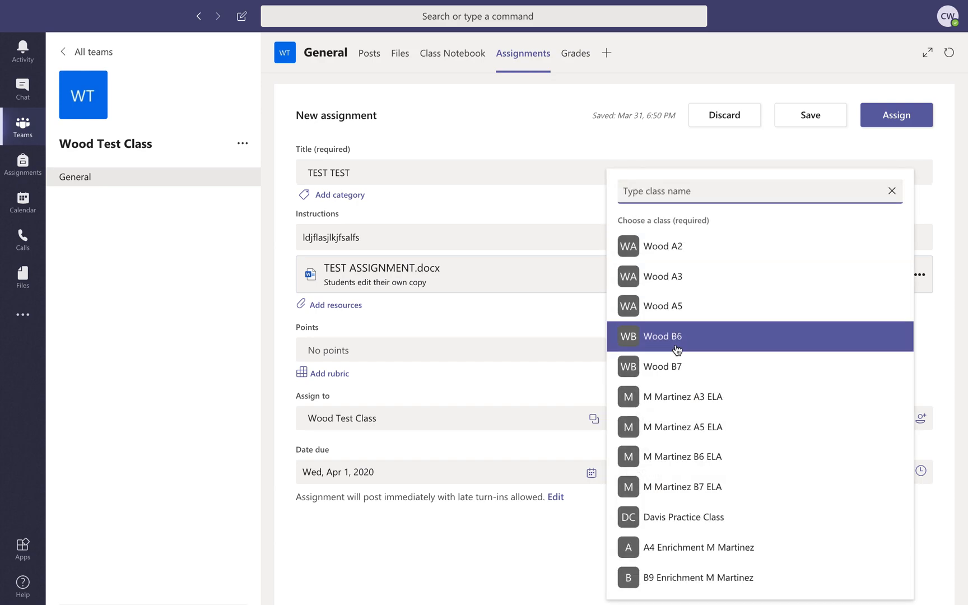
{"action": "left_click", "coordinate": [488, 393]}
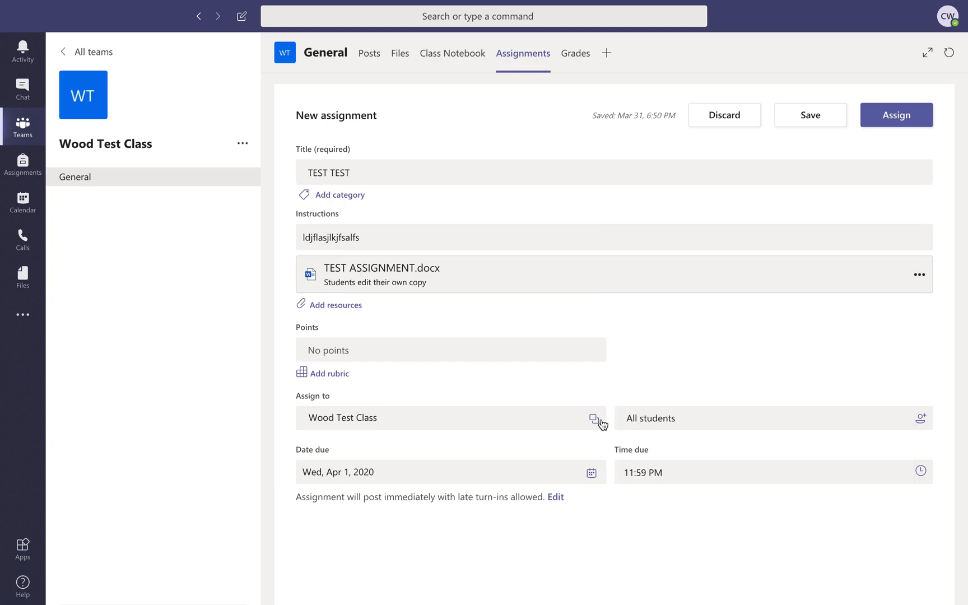
{"action": "left_click", "coordinate": [602, 424]}
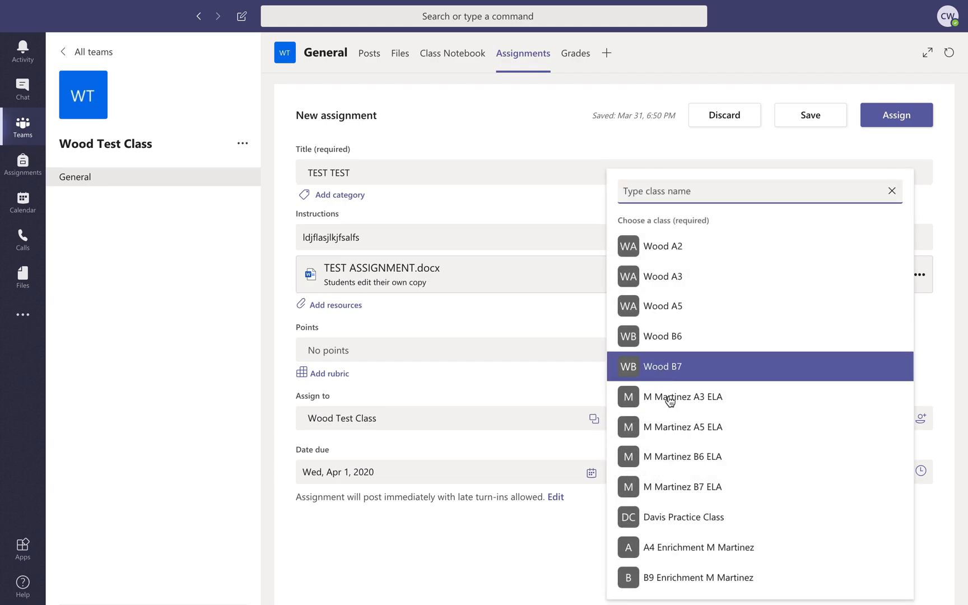
{"action": "left_click", "coordinate": [675, 515]}
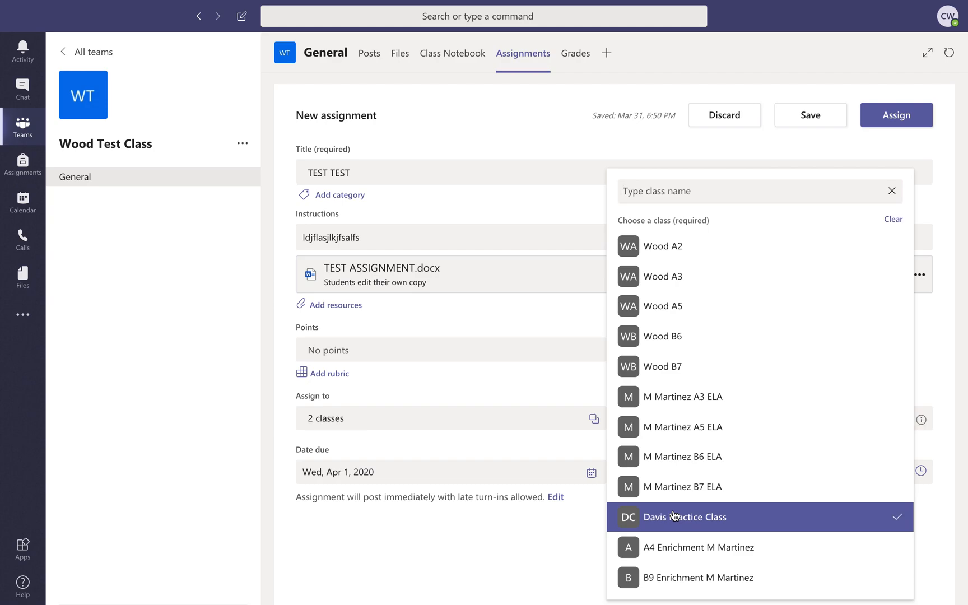
{"action": "left_click", "coordinate": [503, 535]}
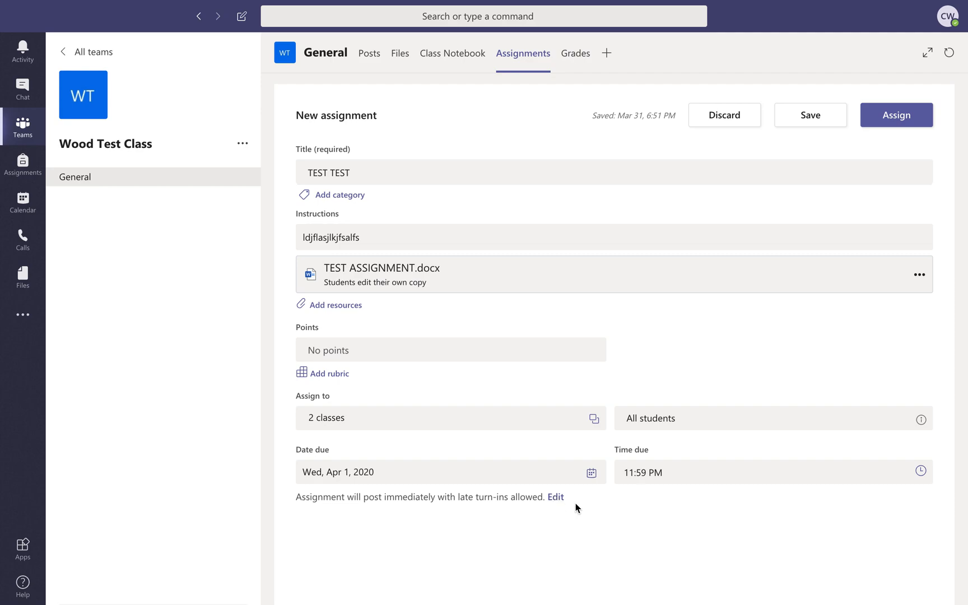
{"action": "left_click", "coordinate": [556, 497]}
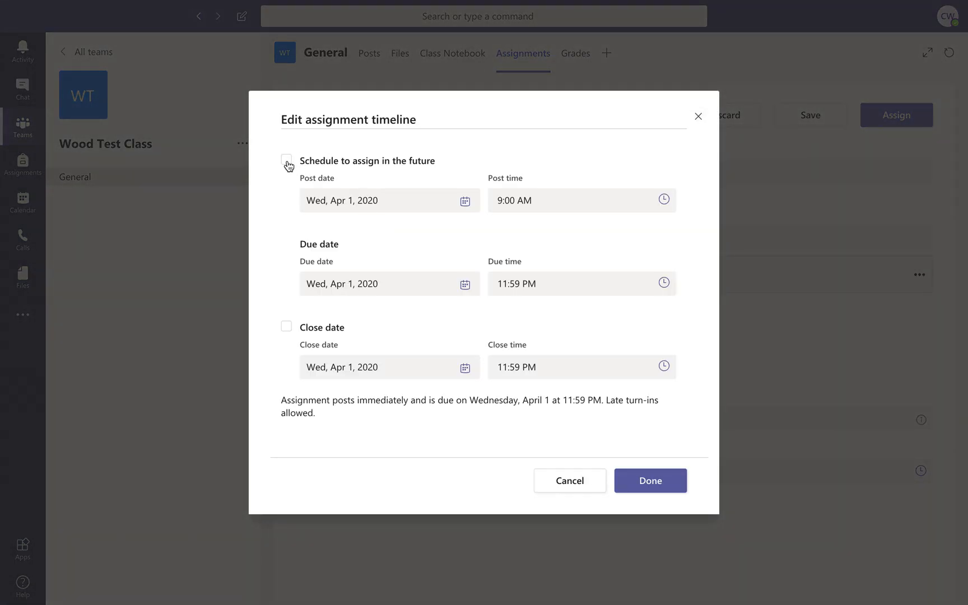
{"action": "left_click", "coordinate": [287, 163]}
{"action": "left_click", "coordinate": [378, 205]}
{"action": "left_click", "coordinate": [494, 150]}
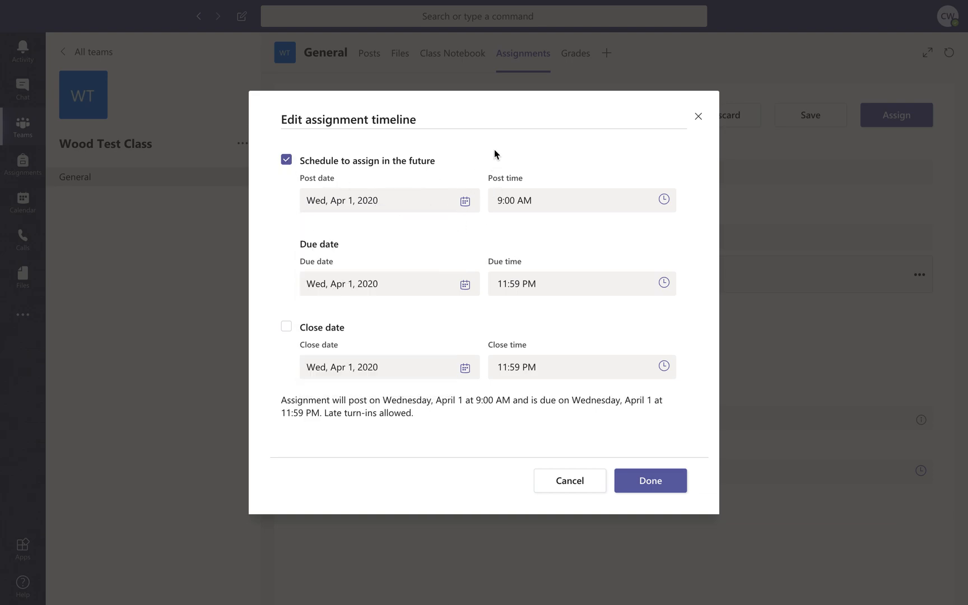
{"action": "left_click", "coordinate": [287, 163]}
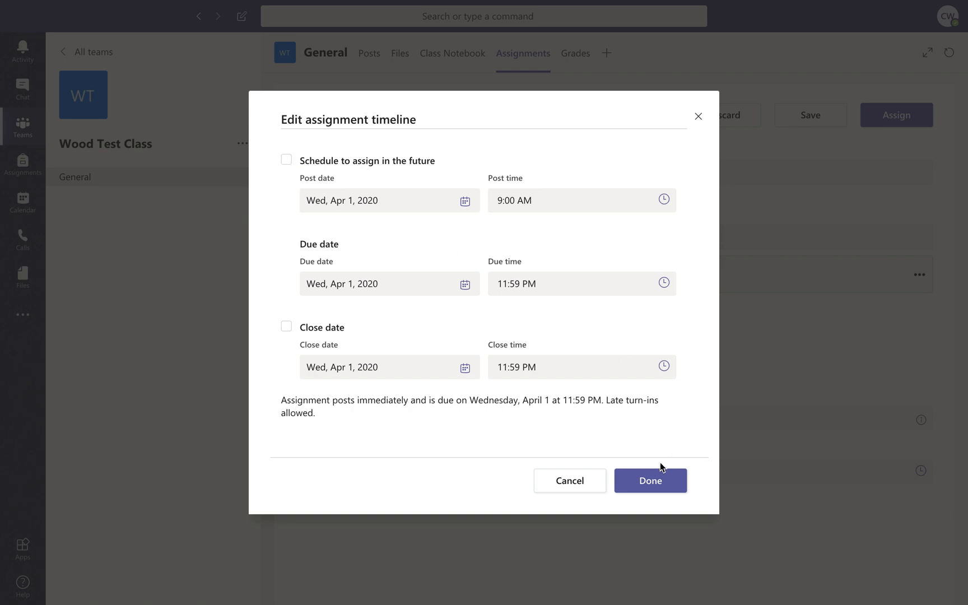
{"action": "left_click", "coordinate": [650, 483]}
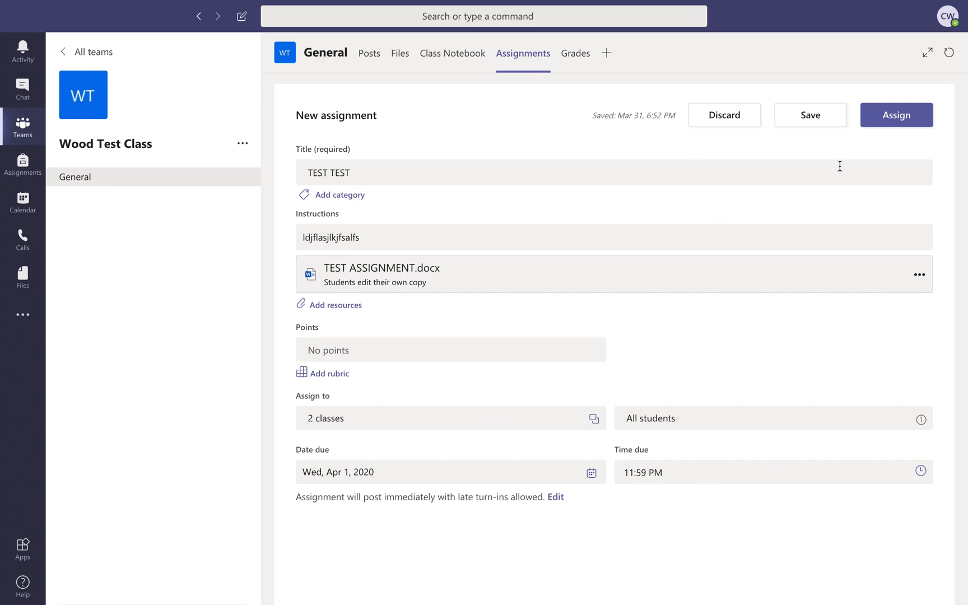
Assign TEST TEST to both classes and return to the Teams overview.
{"action": "left_click", "coordinate": [886, 124]}
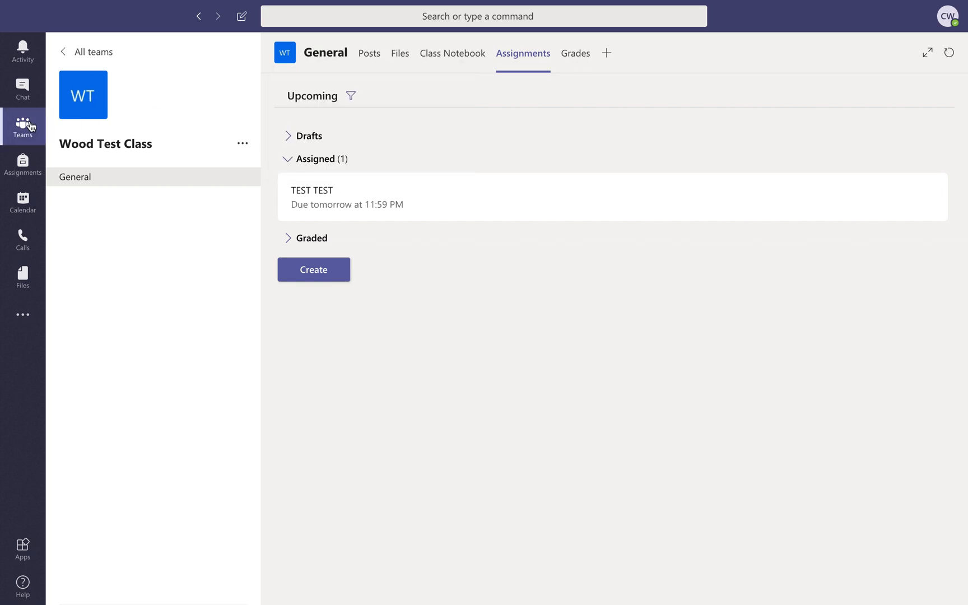
{"action": "left_click", "coordinate": [31, 126]}
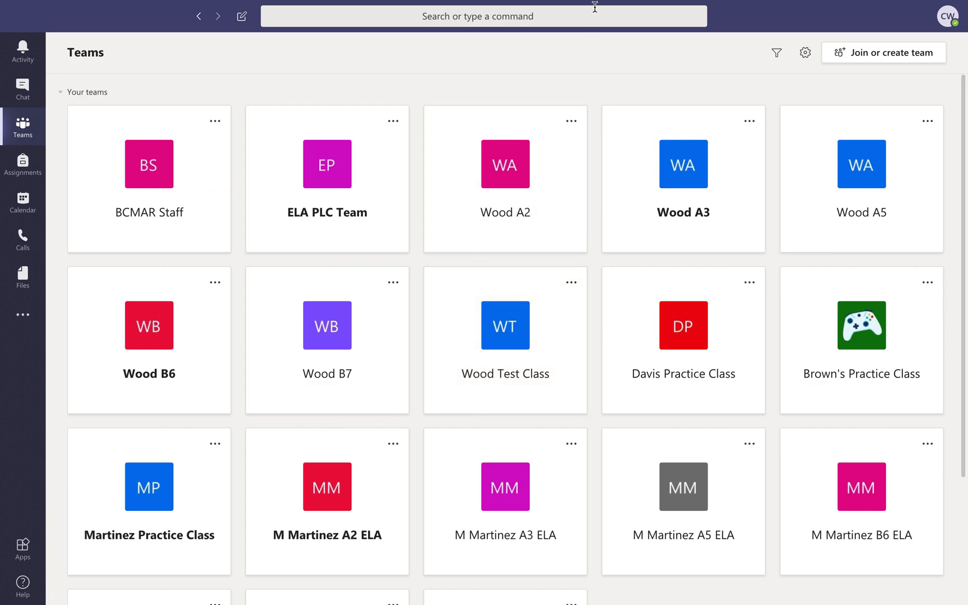
Open Davis Practice Class's General channel to find the TEST TEST assignment post due Apr 01.
{"action": "mouse_move", "coordinate": [666, 5]}
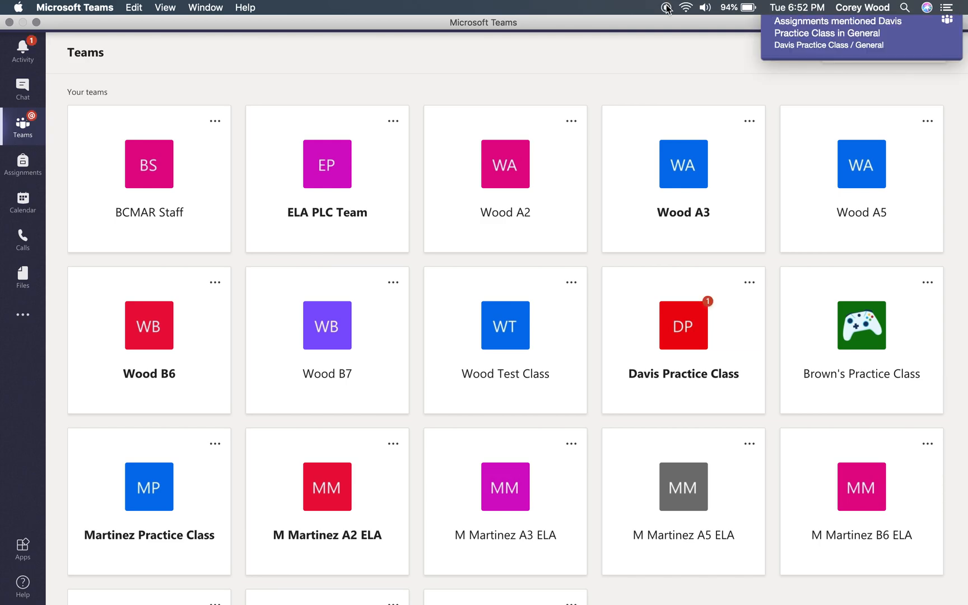
{"action": "left_click", "coordinate": [692, 328]}
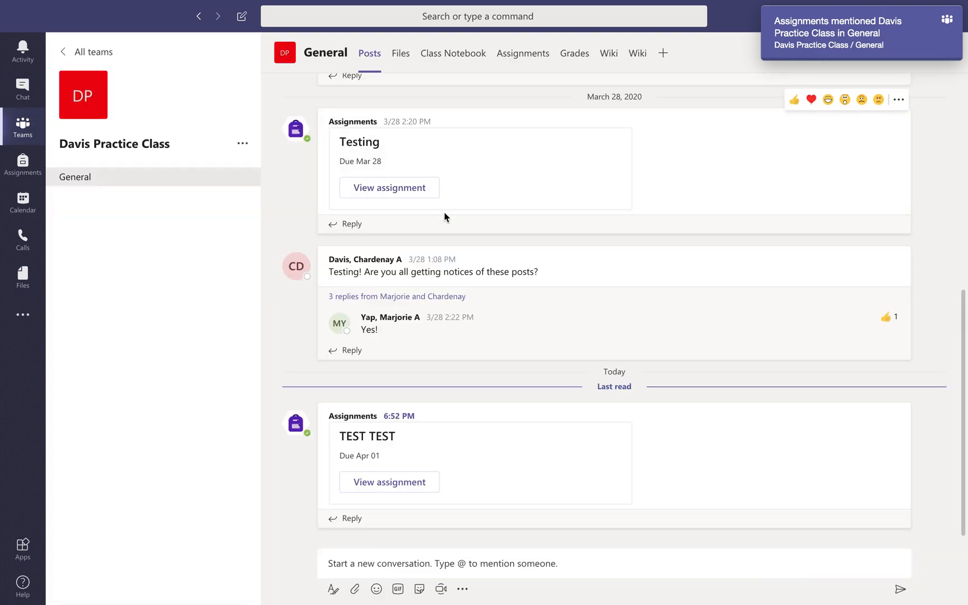